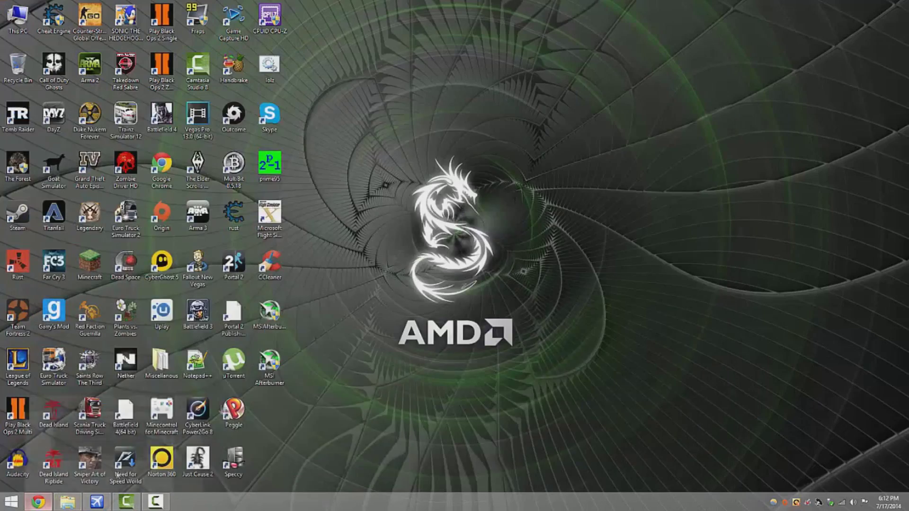
Step: Read through the viewer comments under the AMD overclocking video and minimize the browser
scroll(124, 370, "down", 6)
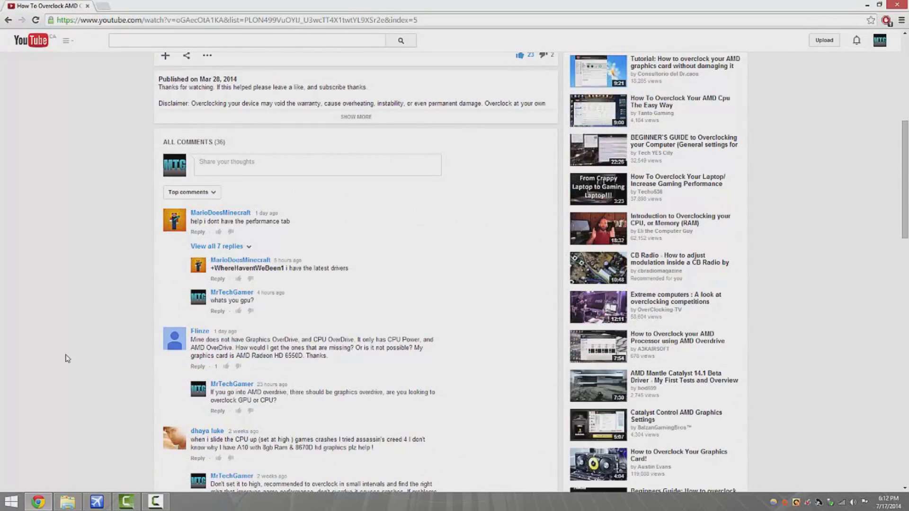
scroll(280, 230, "down", 1)
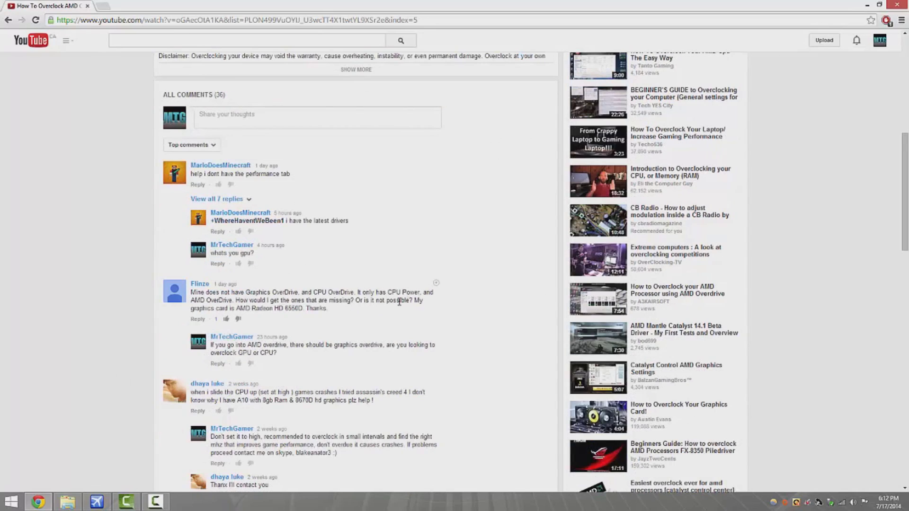
scroll(399, 301, "down", 1)
scroll(265, 279, "down", 3)
scroll(107, 298, "down", 2)
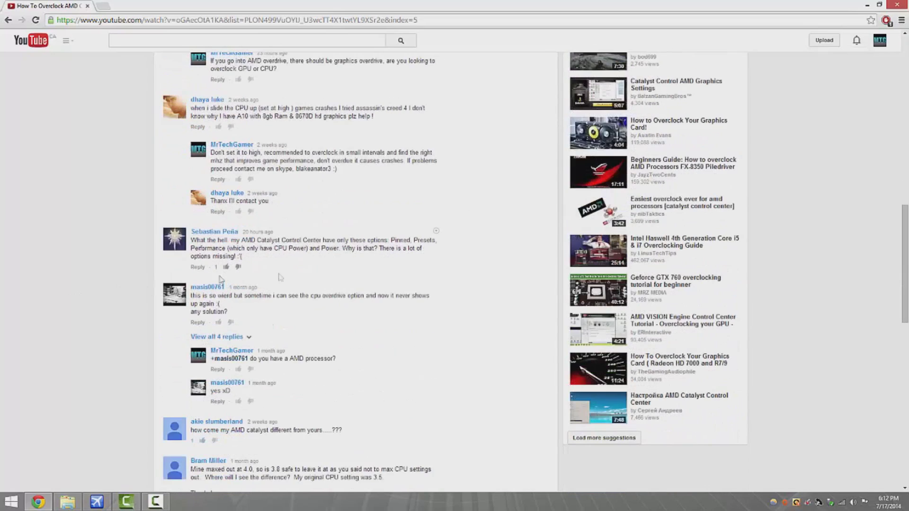
scroll(57, 274, "down", 2)
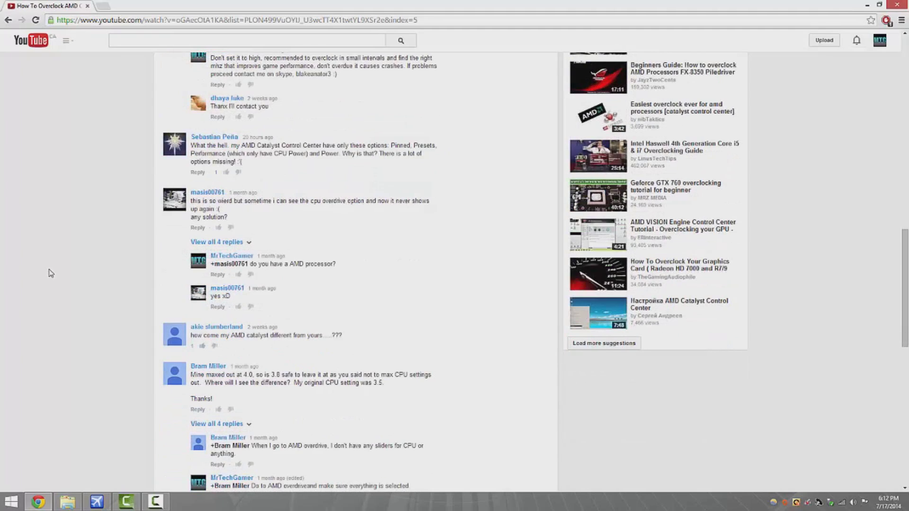
left_click(865, 7)
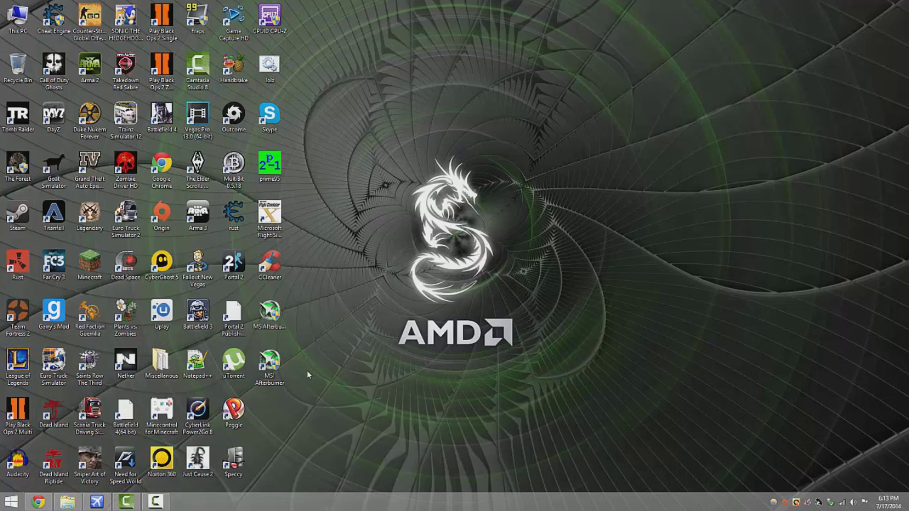
Step: Open AMD Catalyst Control Center from the desktop and show the AMD OverDrive page of the Performance section
left_click_drag(249, 333, 293, 333)
left_click_drag(293, 332, 293, 386)
right_click(408, 332)
left_click(435, 335)
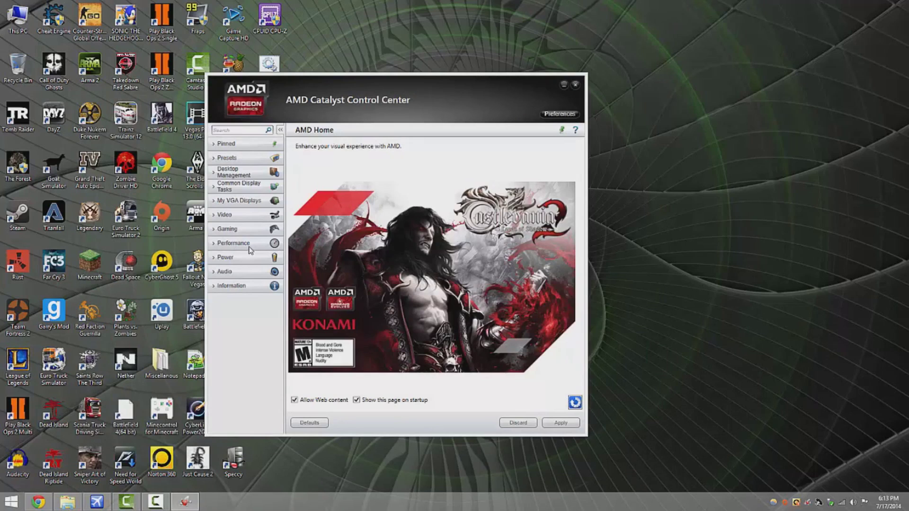
left_click(248, 244)
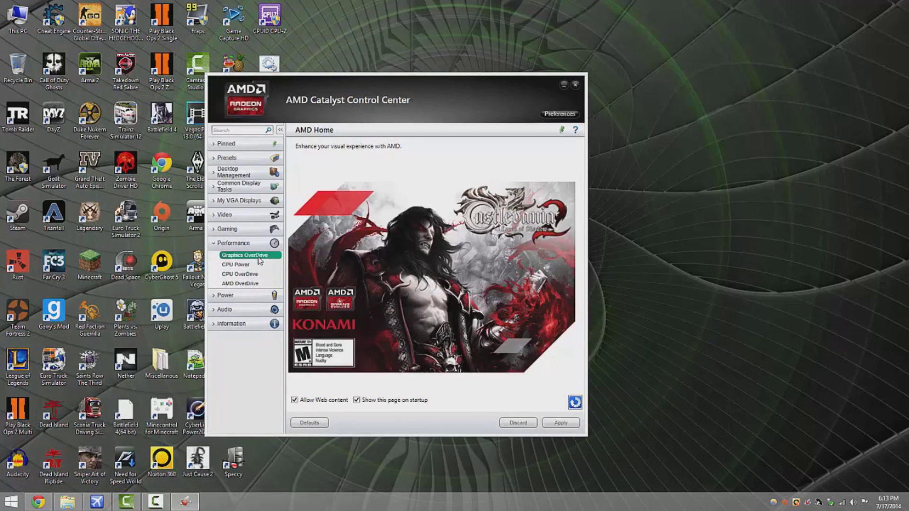
left_click(248, 283)
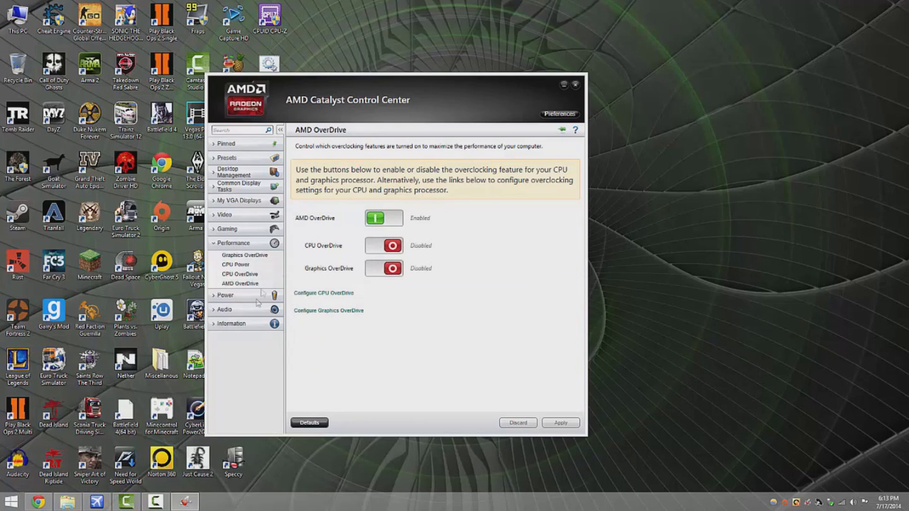
Step: View the CPU OverDrive configuration, return to the AMD OverDrive page and close Catalyst Control Center
left_click(331, 294)
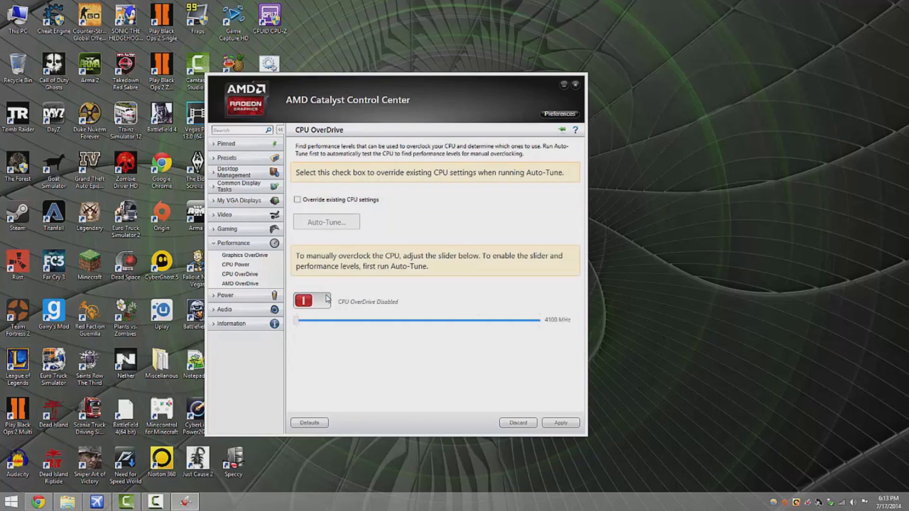
left_click(245, 284)
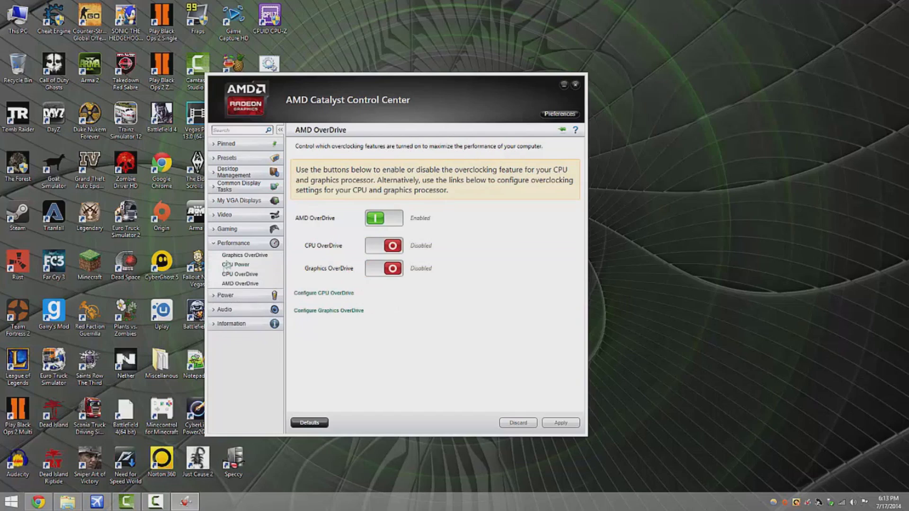
left_click(239, 245)
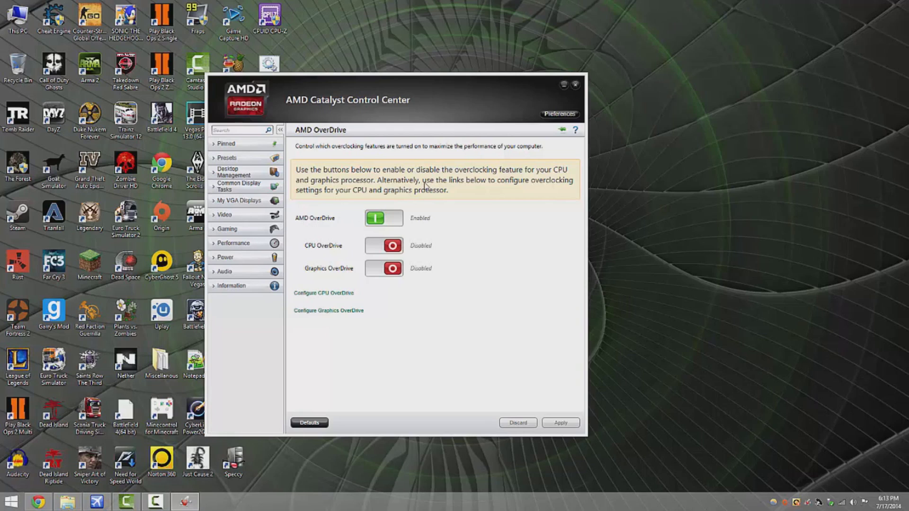
left_click_drag(449, 97, 521, 92)
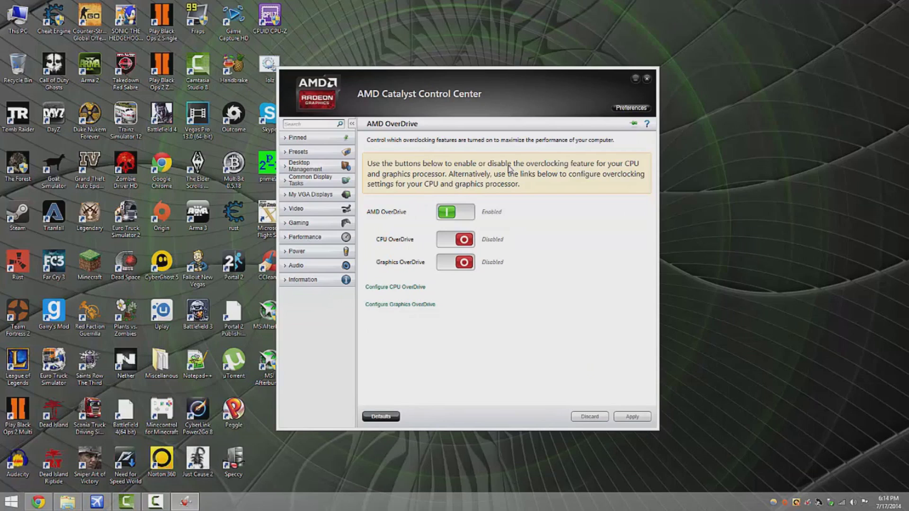
left_click(648, 79)
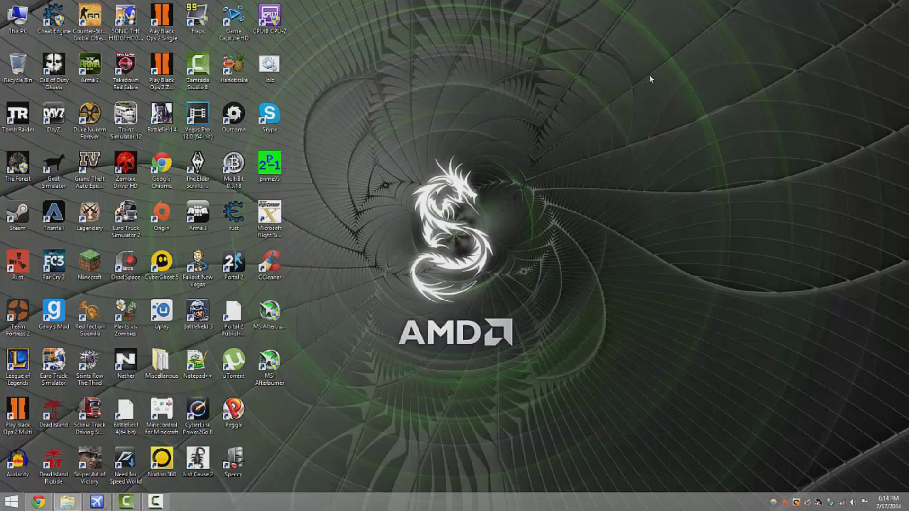
Step: Reopen AMD Catalyst Control Center and examine the Graphics OverDrive settings, moving the window clear of the desktop icons
right_click(399, 347)
left_click(438, 348)
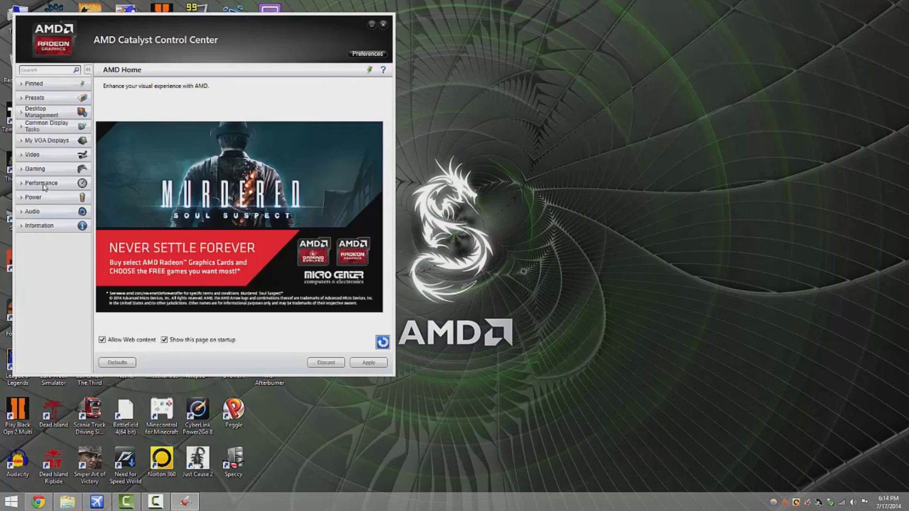
left_click(42, 183)
left_click(52, 195)
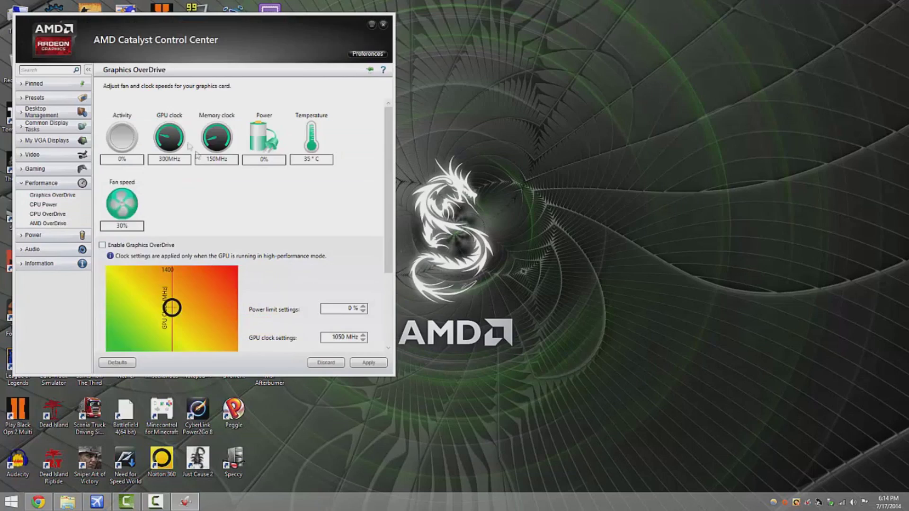
scroll(232, 213, "down", 2)
left_click_drag(277, 56, 642, 54)
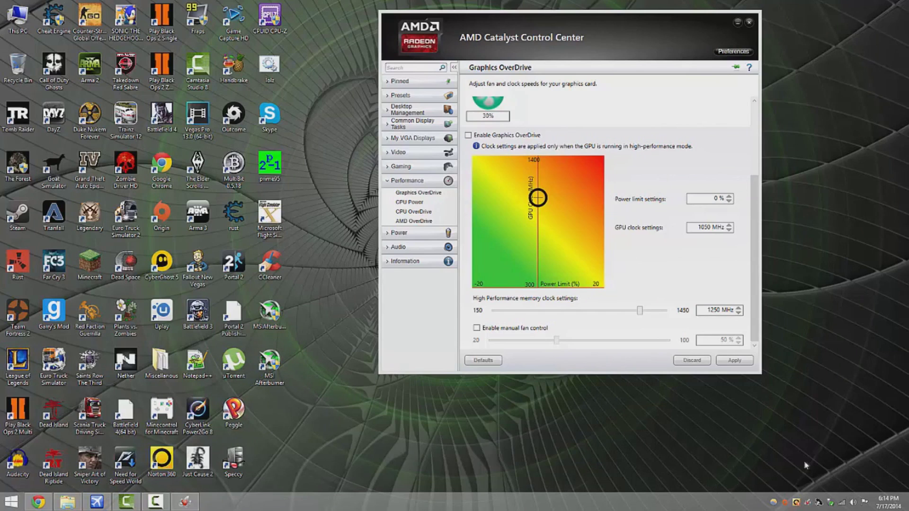
Step: Switch to Chrome, search for msi afterburner in a new tab and open the MSI Afterburner download page
left_click(39, 502)
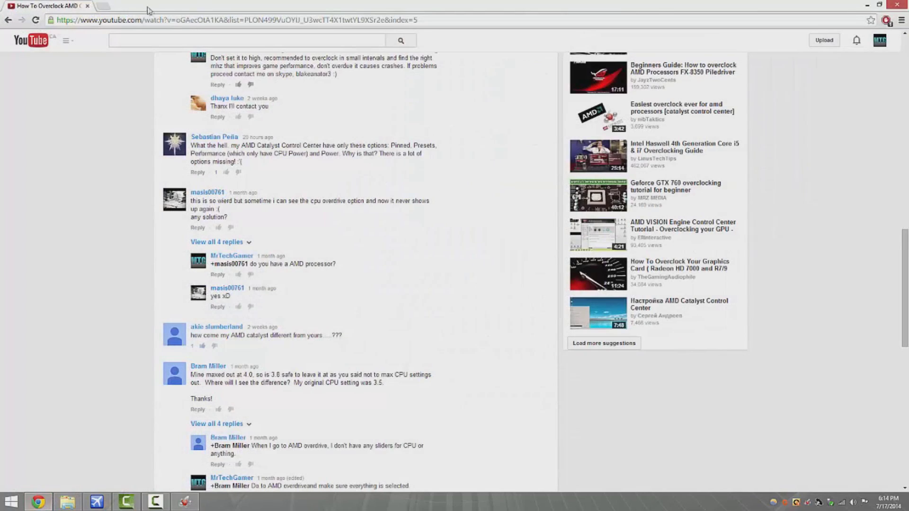
left_click(103, 6)
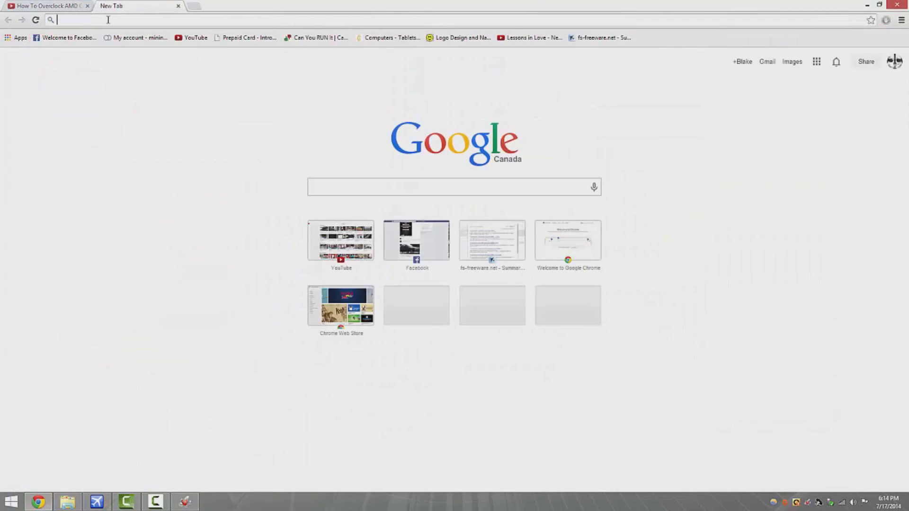
type("m")
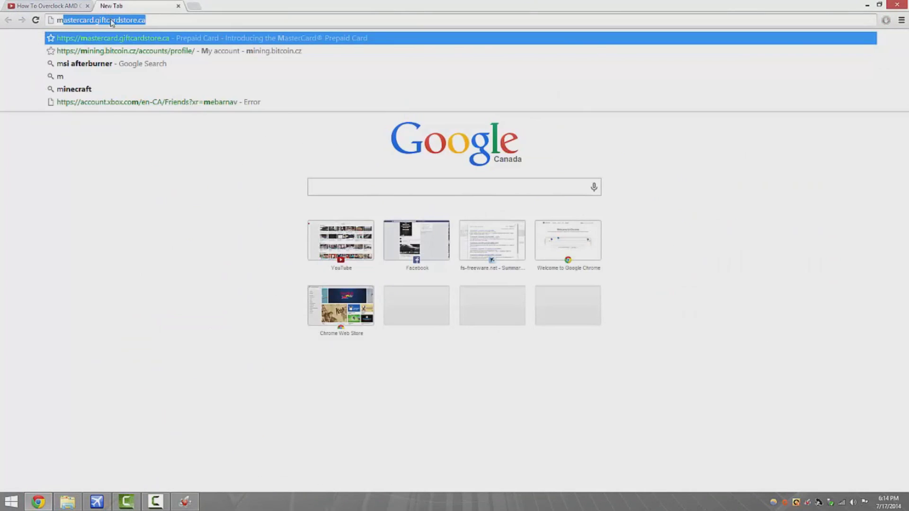
left_click(124, 63)
left_click(116, 117)
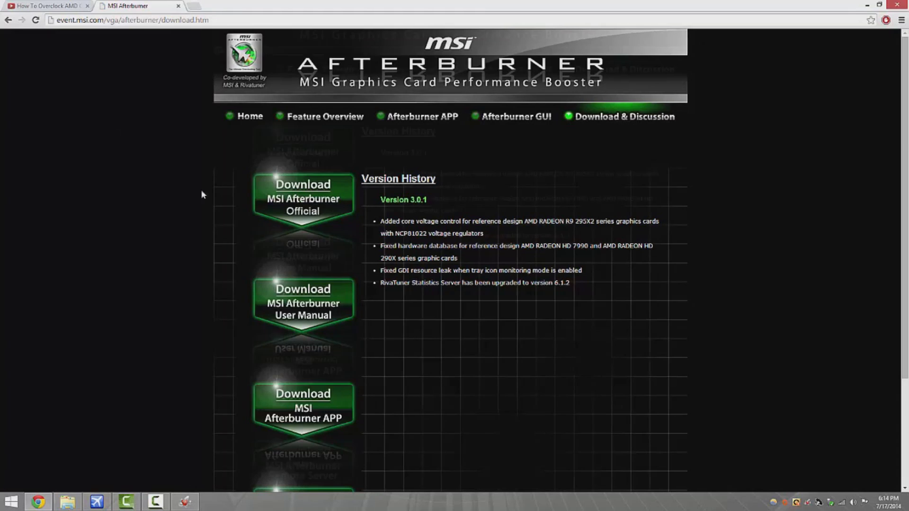
Step: Look over the MSI Afterburner downloads, then close the browser and Catalyst Control Center
scroll(128, 273, "down", 3)
scroll(127, 273, "up", 3)
scroll(116, 260, "down", 3)
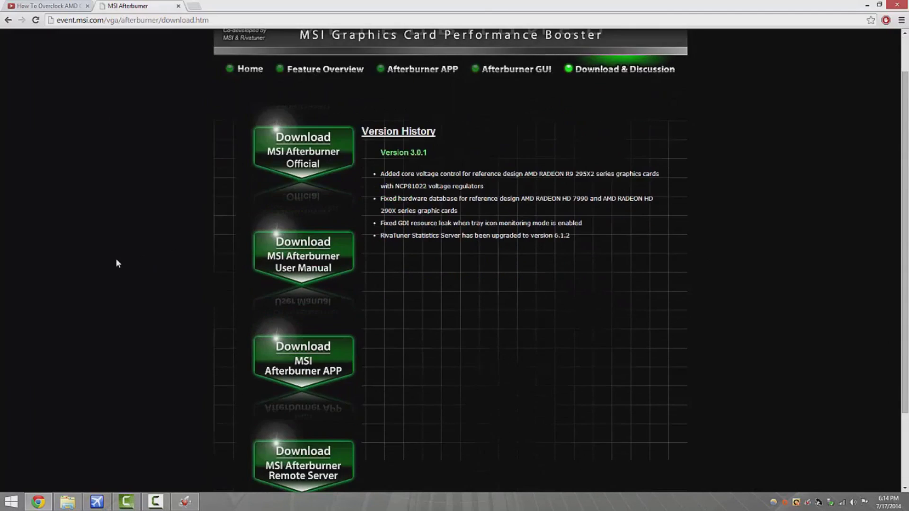
scroll(113, 266, "up", 2)
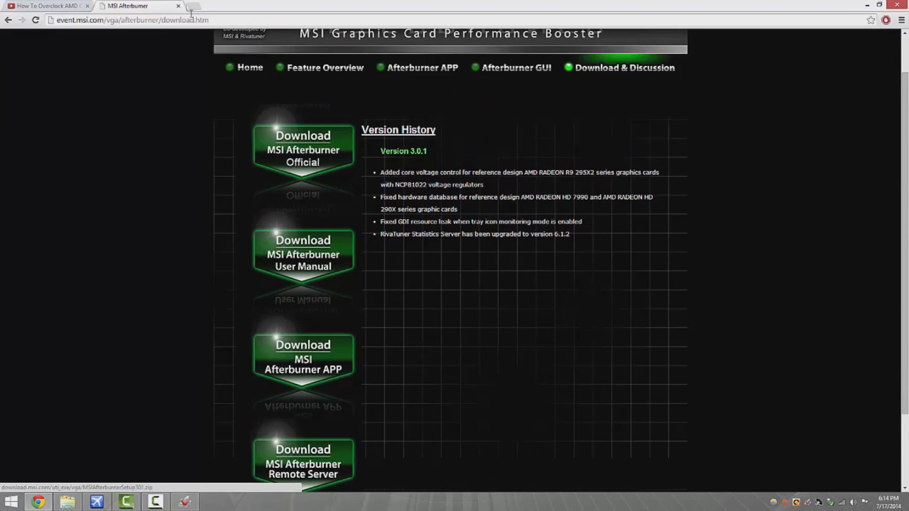
left_click(896, 5)
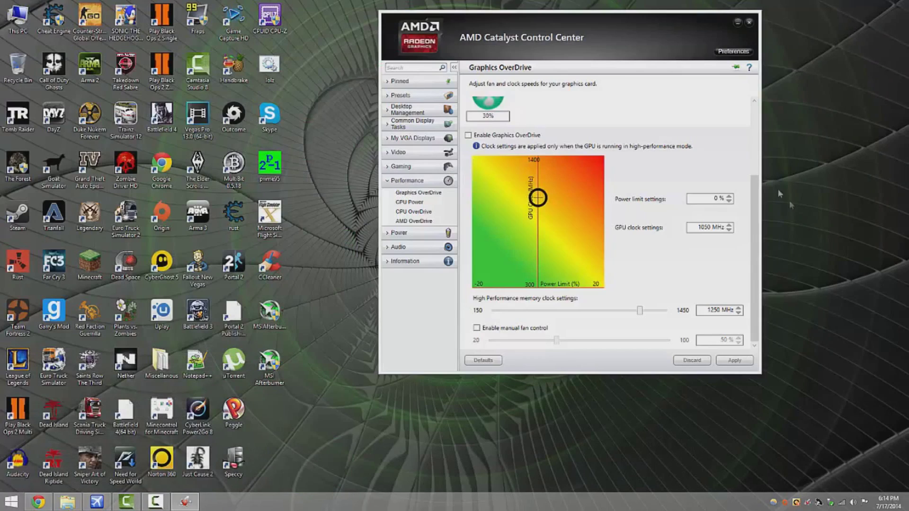
left_click(748, 21)
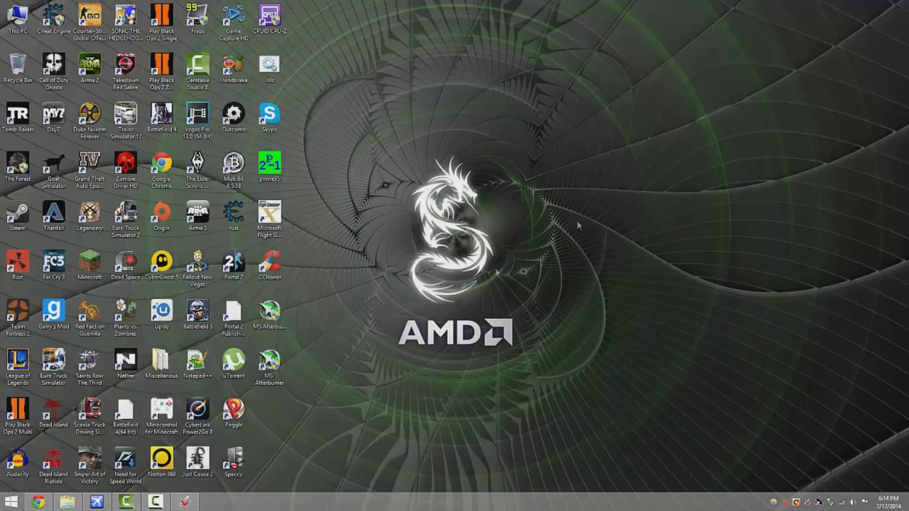
Step: Launch MSI Afterburner from the desktop, detach its hardware monitor and arrange the two windows side by side
double_click(258, 371)
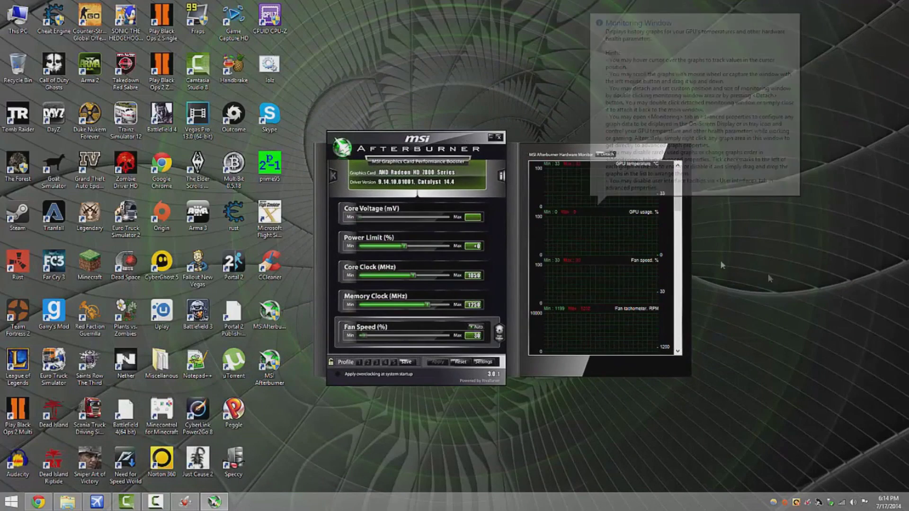
scroll(637, 239, "down", 1)
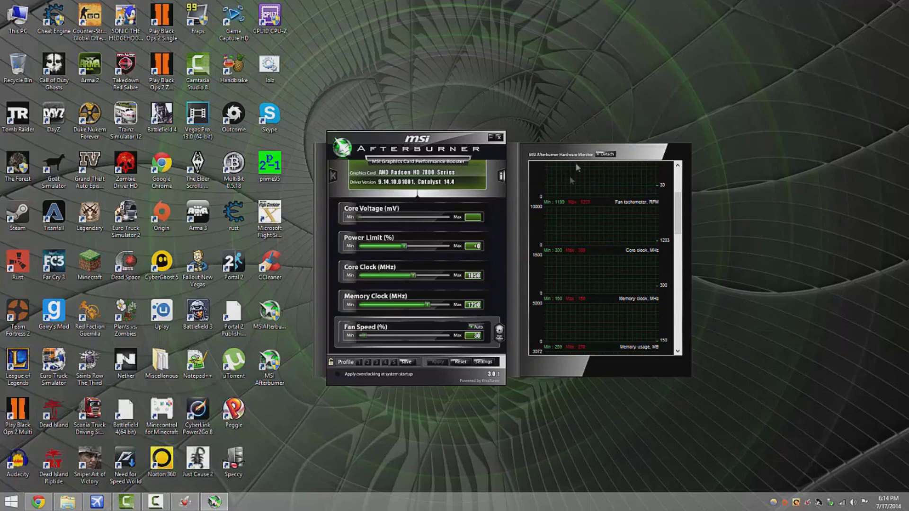
left_click(606, 154)
left_click_drag(653, 170, 743, 91)
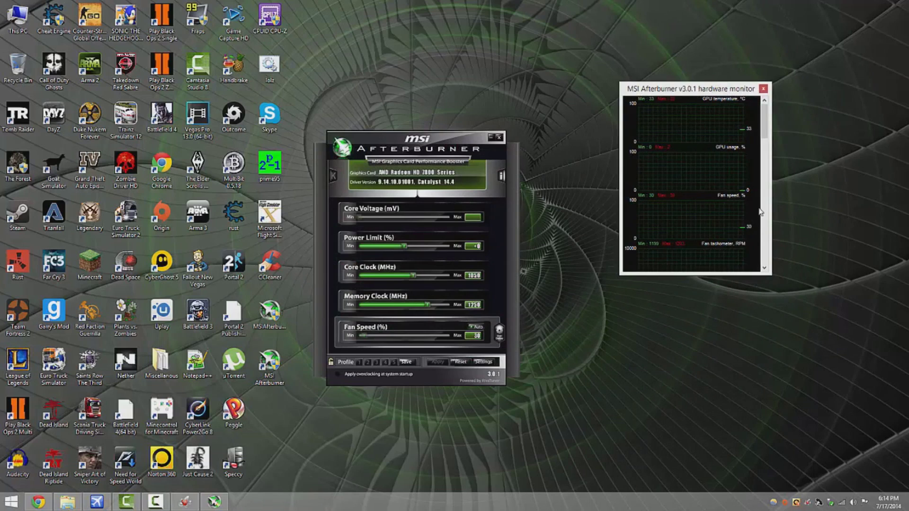
scroll(696, 196, "down", 3)
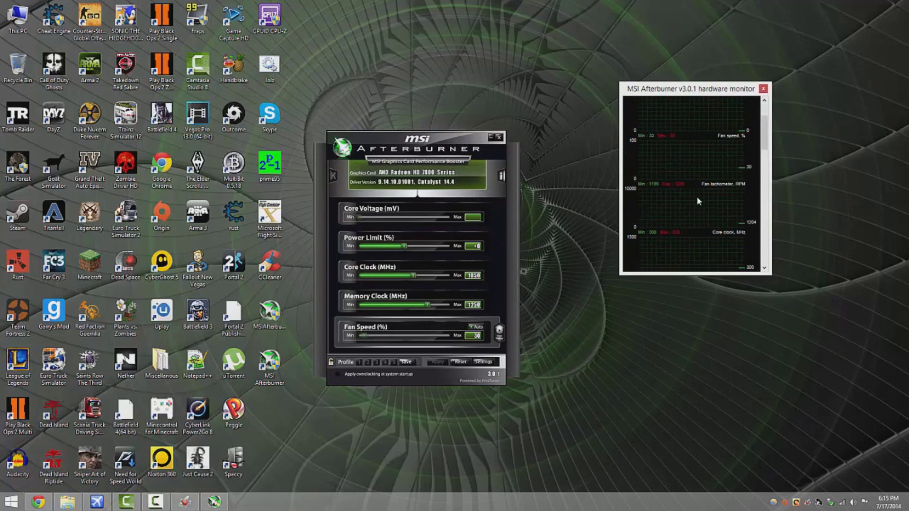
left_click_drag(413, 142, 498, 131)
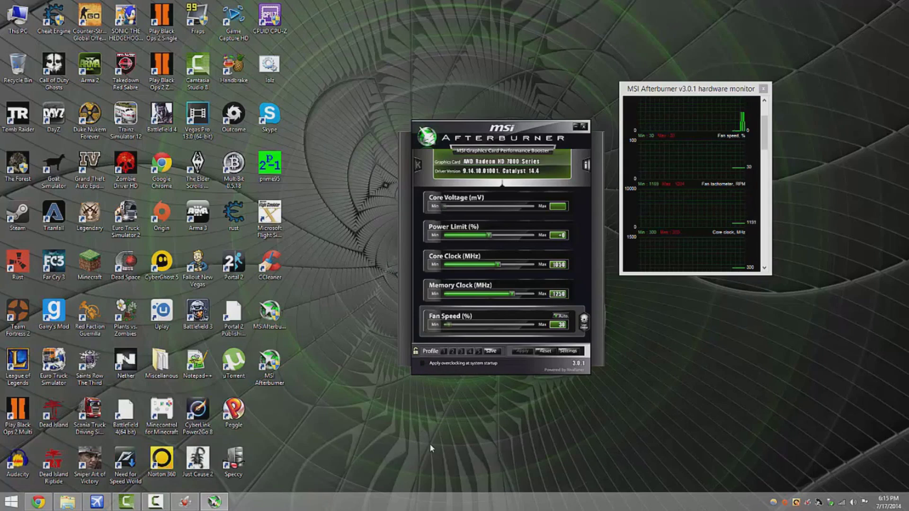
left_click_drag(489, 135, 420, 133)
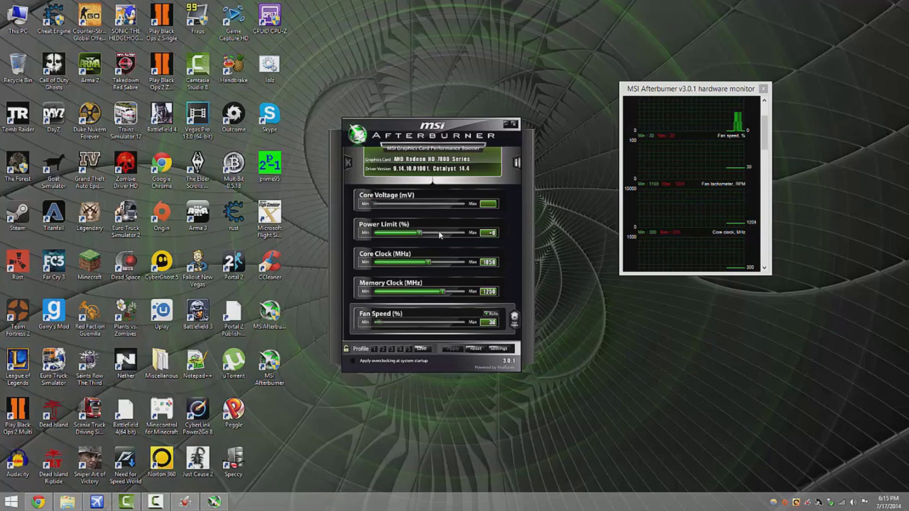
Step: Set the power limit to +7 %, the core clock to 1131 MHz and the memory clock to 1265 MHz
mouse_move(418, 235)
mouse_move(409, 265)
mouse_move(401, 293)
left_click(421, 234)
mouse_move(423, 237)
left_mouse_down()
mouse_move(466, 237)
mouse_move(438, 240)
left_mouse_up()
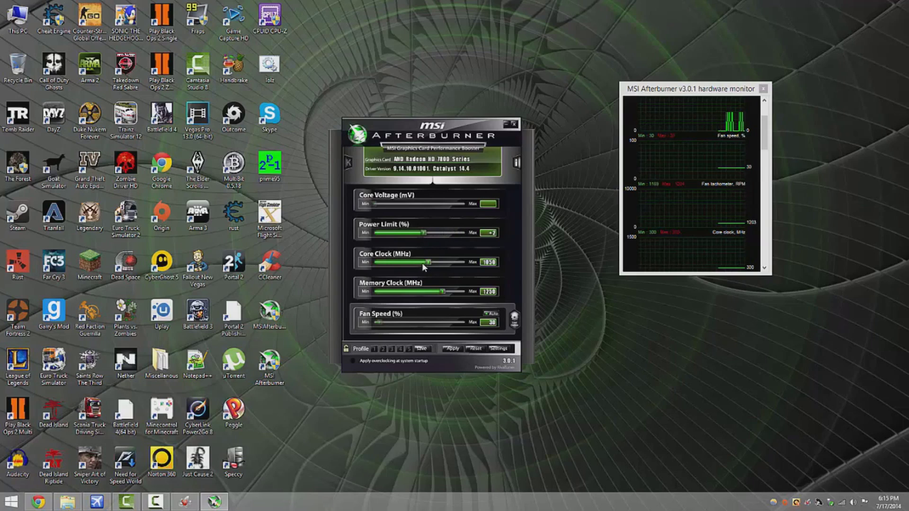
left_click_drag(428, 263, 437, 264)
left_click_drag(438, 292, 447, 295)
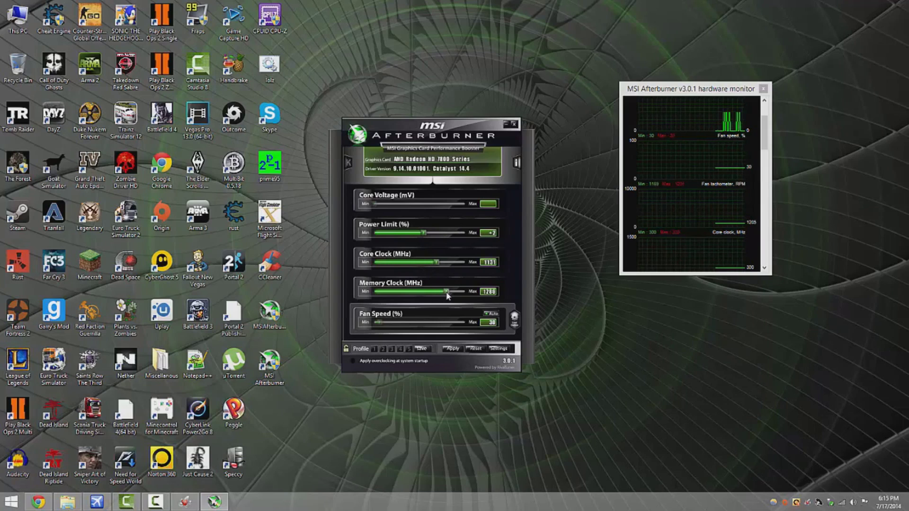
left_click_drag(446, 293, 443, 296)
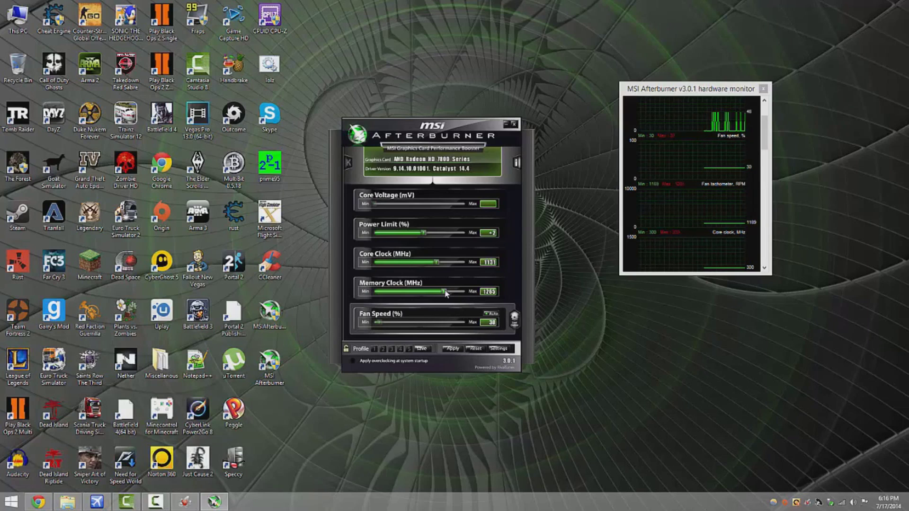
Step: Save the current overclock settings to profile 1
mouse_move(445, 293)
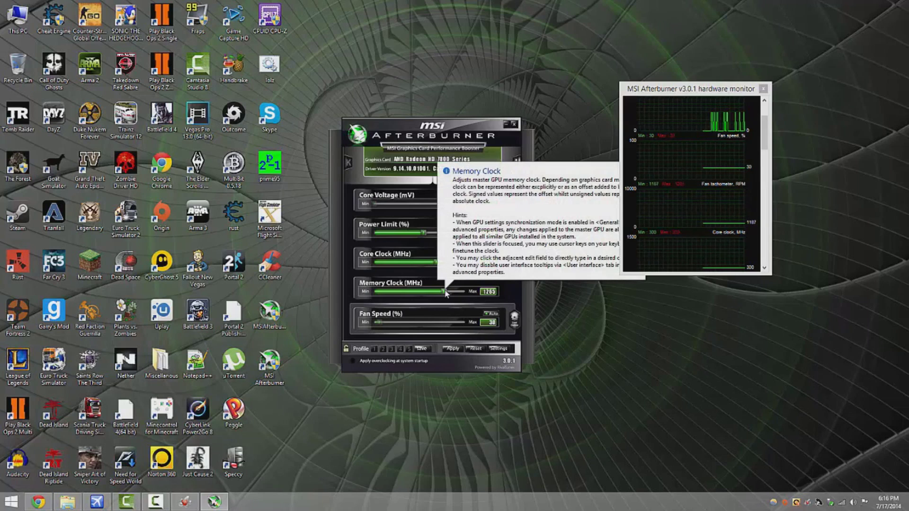
left_click(421, 348)
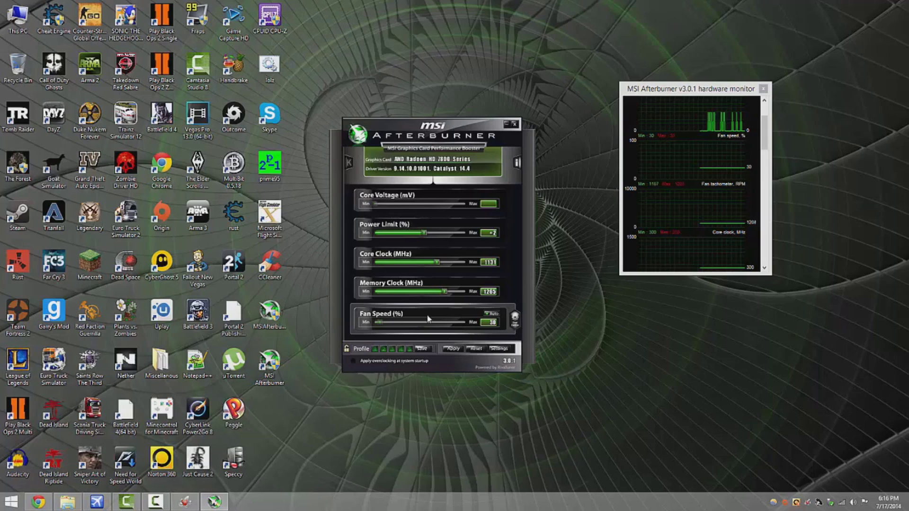
left_click(375, 349)
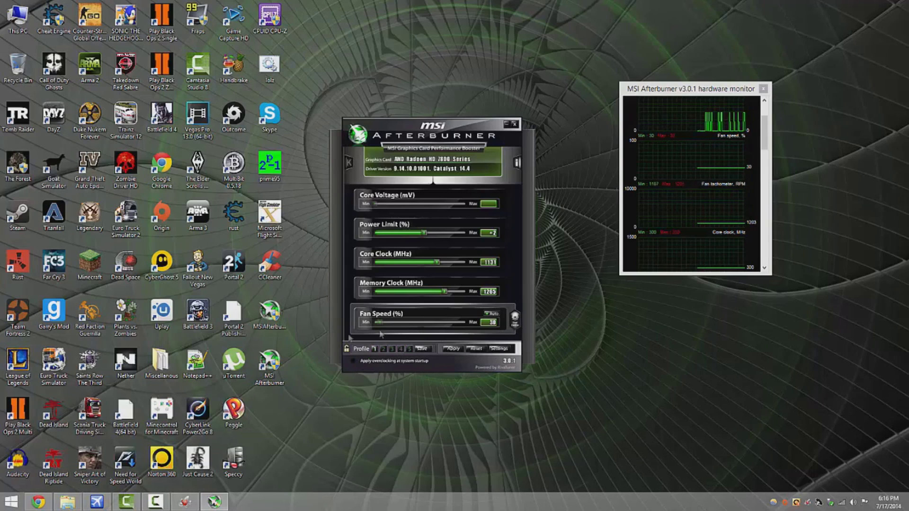
Step: Try the maximum settings: memory clock 1450 MHz, core clock 1400 MHz and power limit +20 %
left_click_drag(464, 297, 469, 292)
left_click_drag(435, 263, 465, 263)
left_click_drag(426, 233, 479, 233)
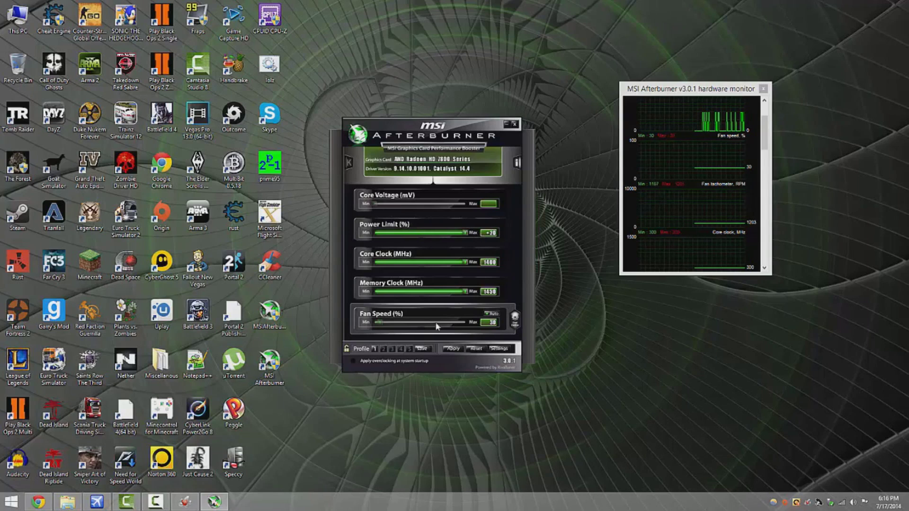
Step: Check the graphs in the hardware monitor and close MSI Afterburner without applying the settings
scroll(427, 299, "down", 2)
scroll(427, 299, "up", 3)
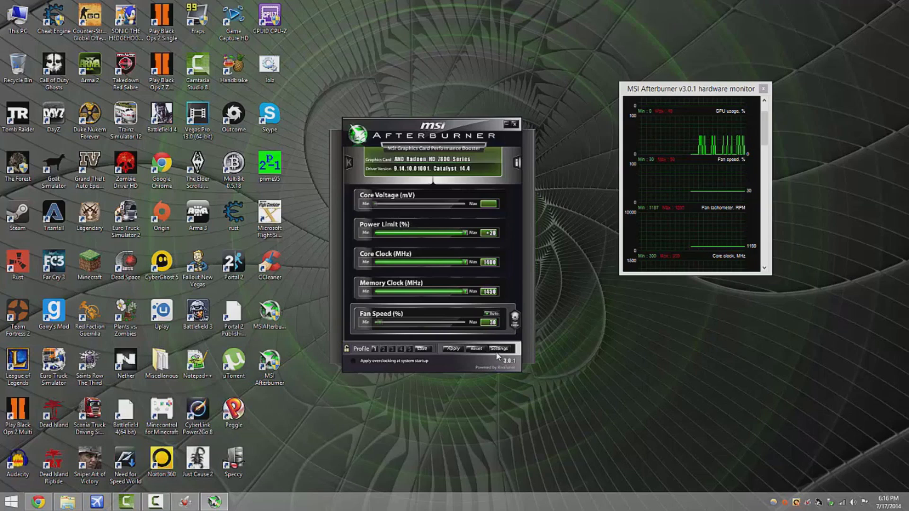
left_click(514, 125)
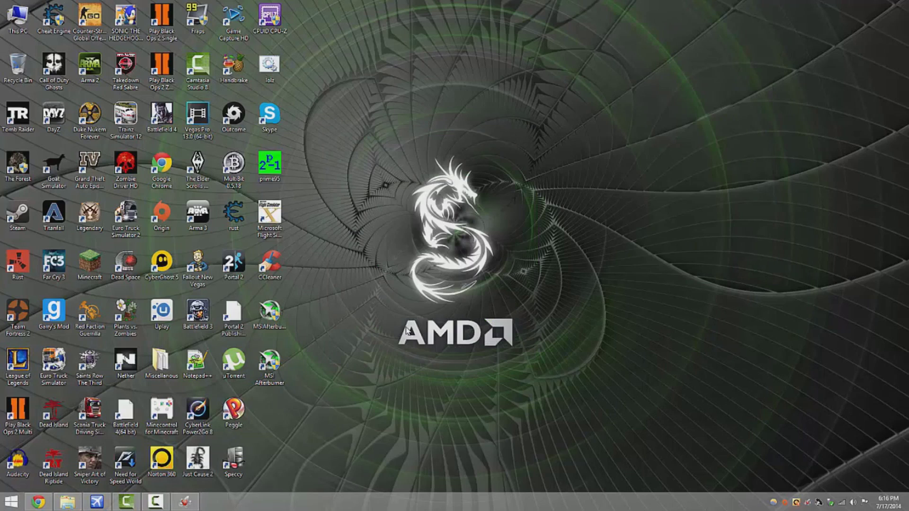